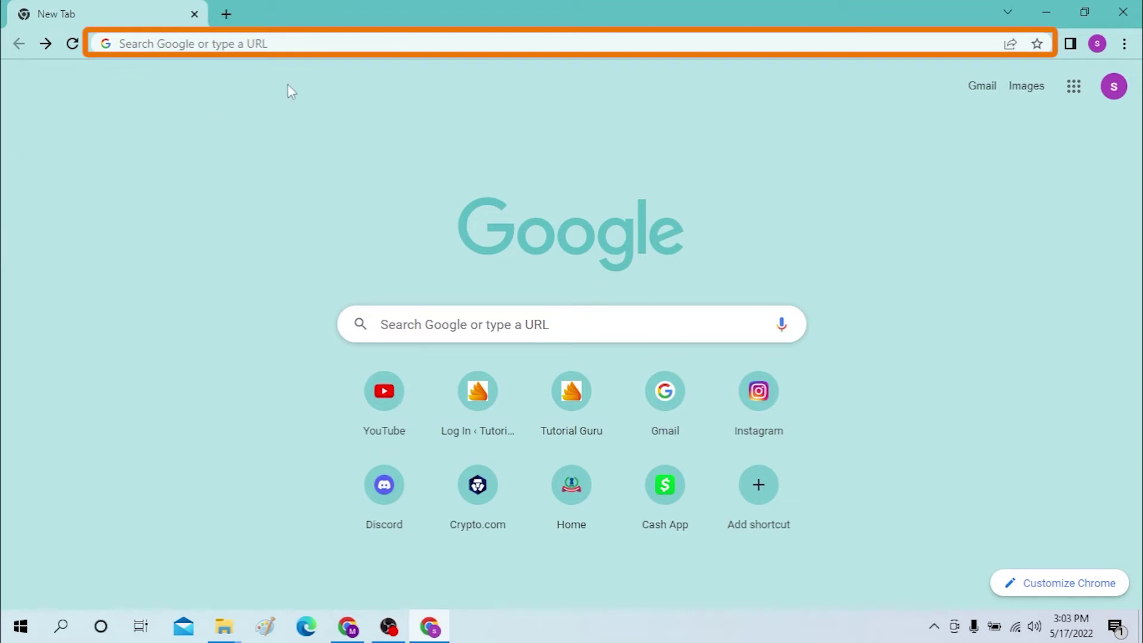
Activate the address bar on the New Tab page to show recent searches.
click(281, 42)
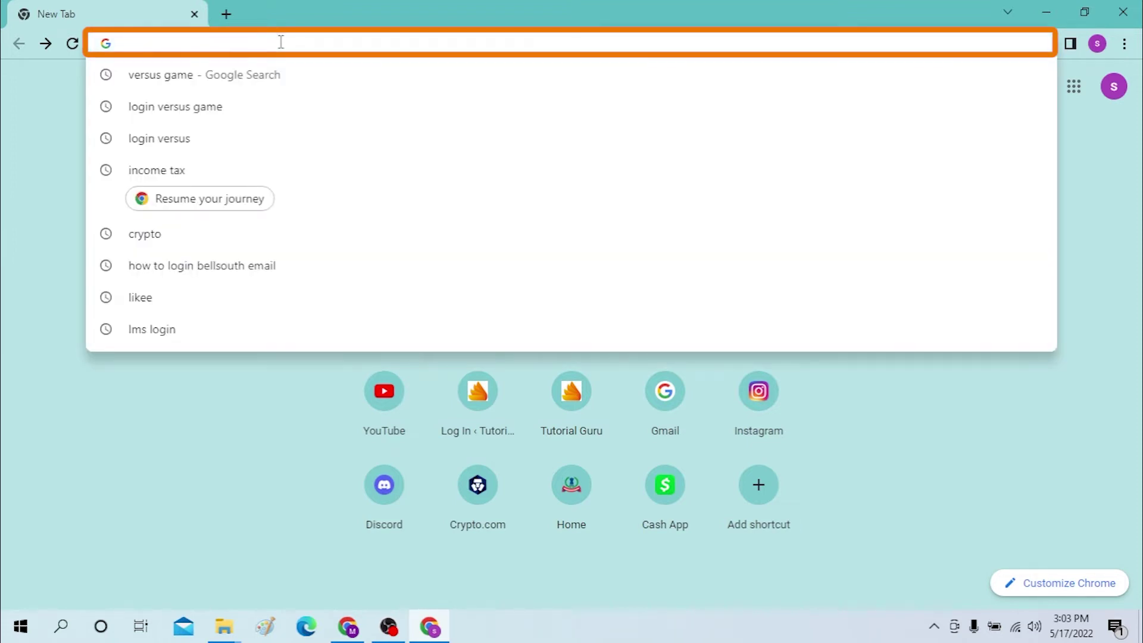
text(pa)
Search Google for "plant vs zombie login", fixing a typo first.
key(BackSpace)
text(l)
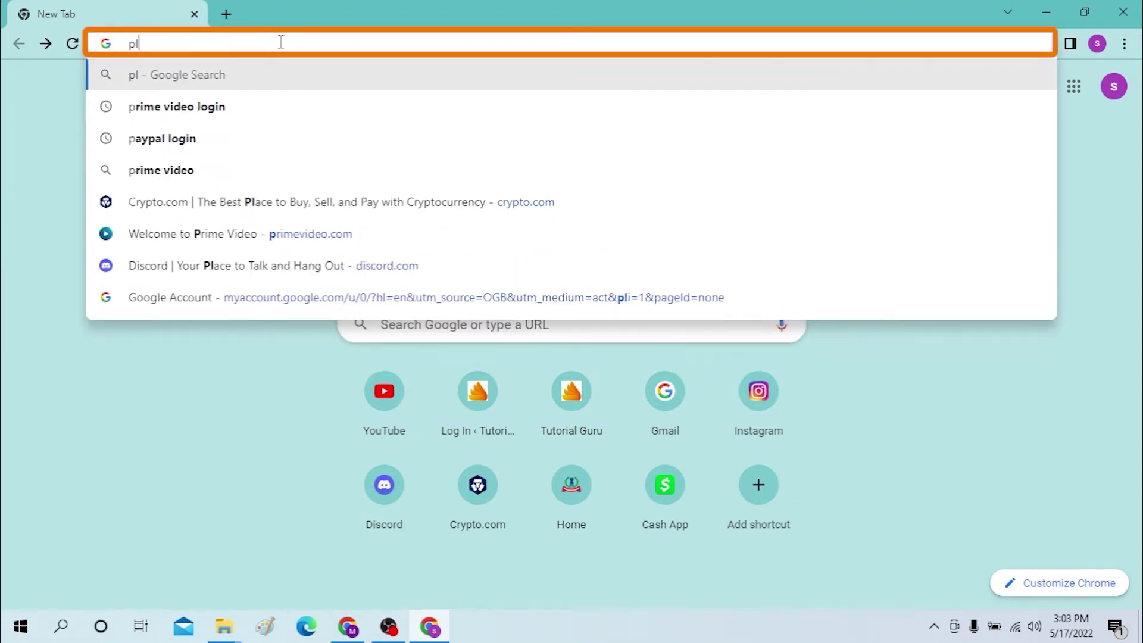
text(ant vs zo)
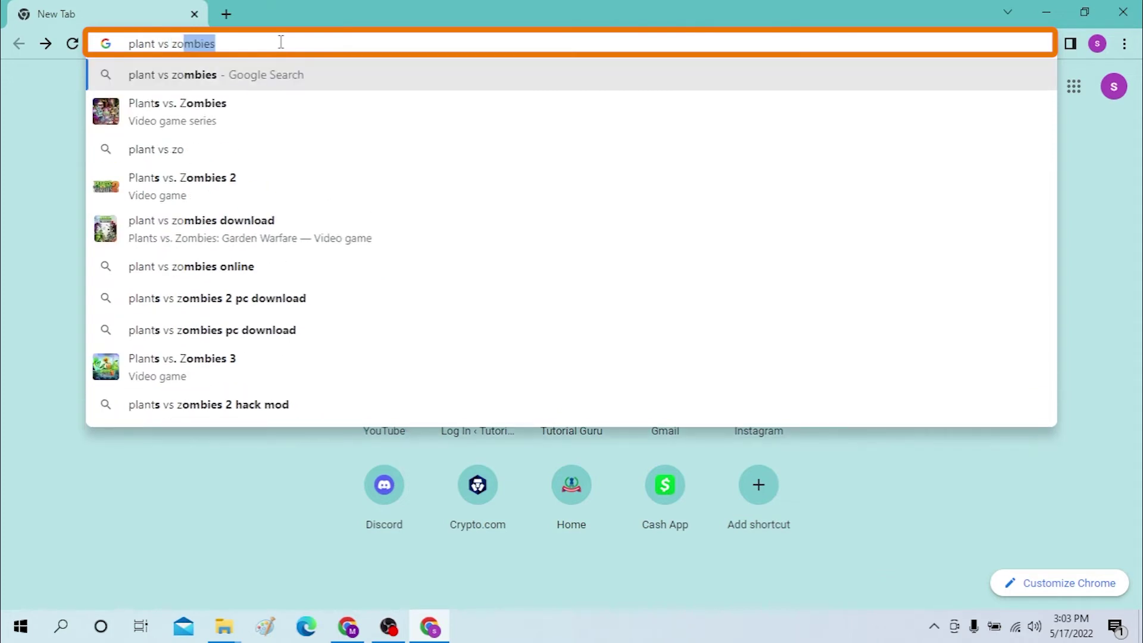
text(mbie lo)
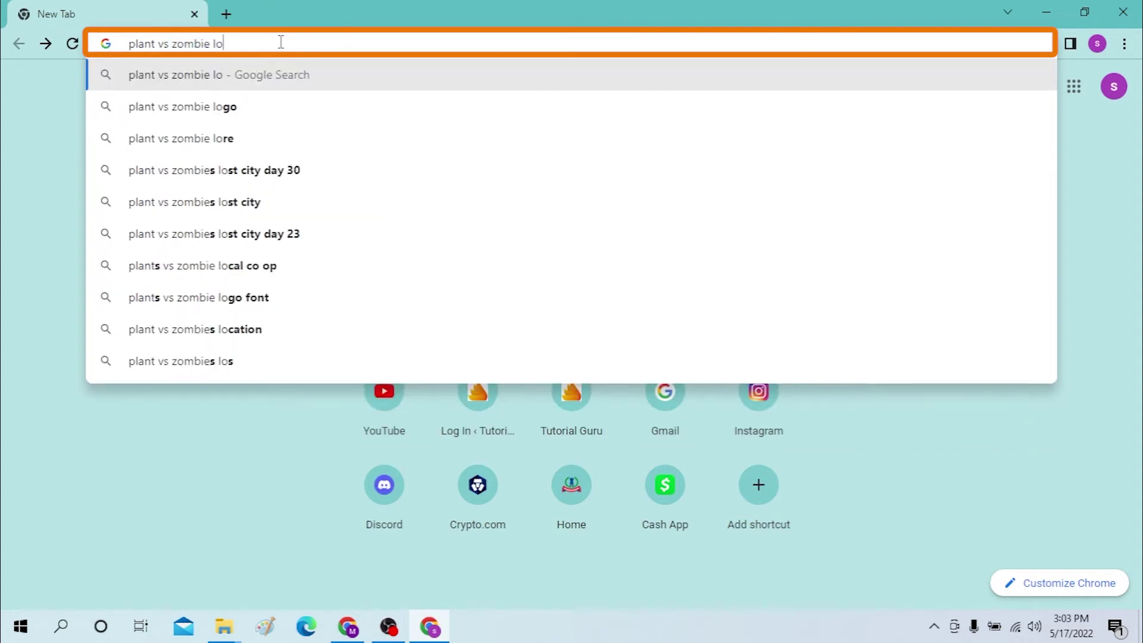
text(gin)
key(Return)
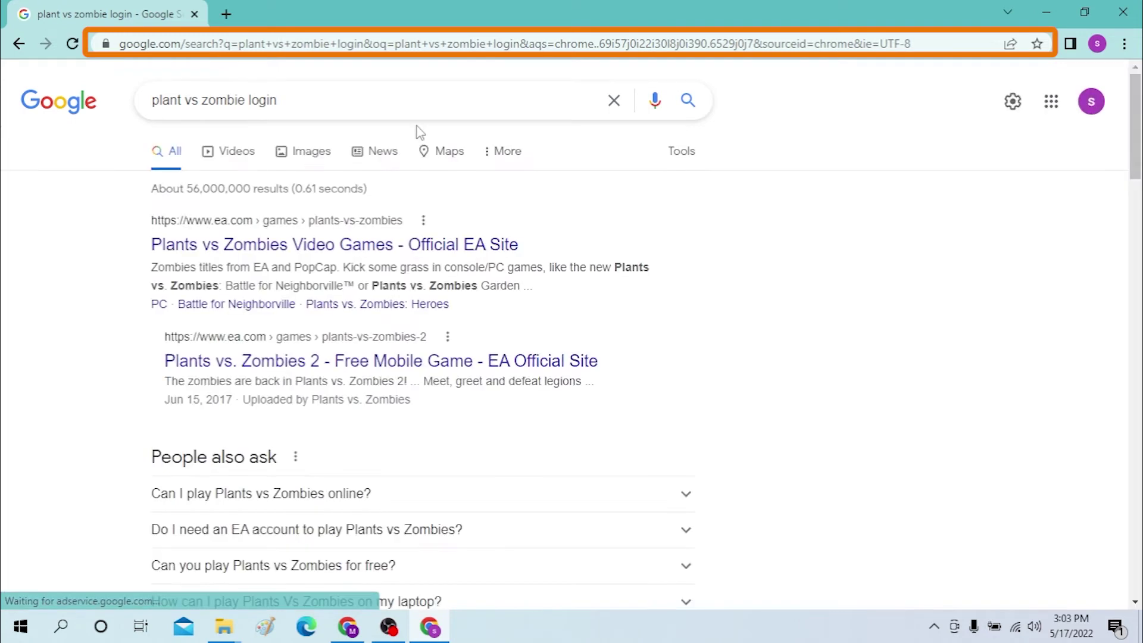
Open the top Google result for "plant vs zombie login".
click(207, 256)
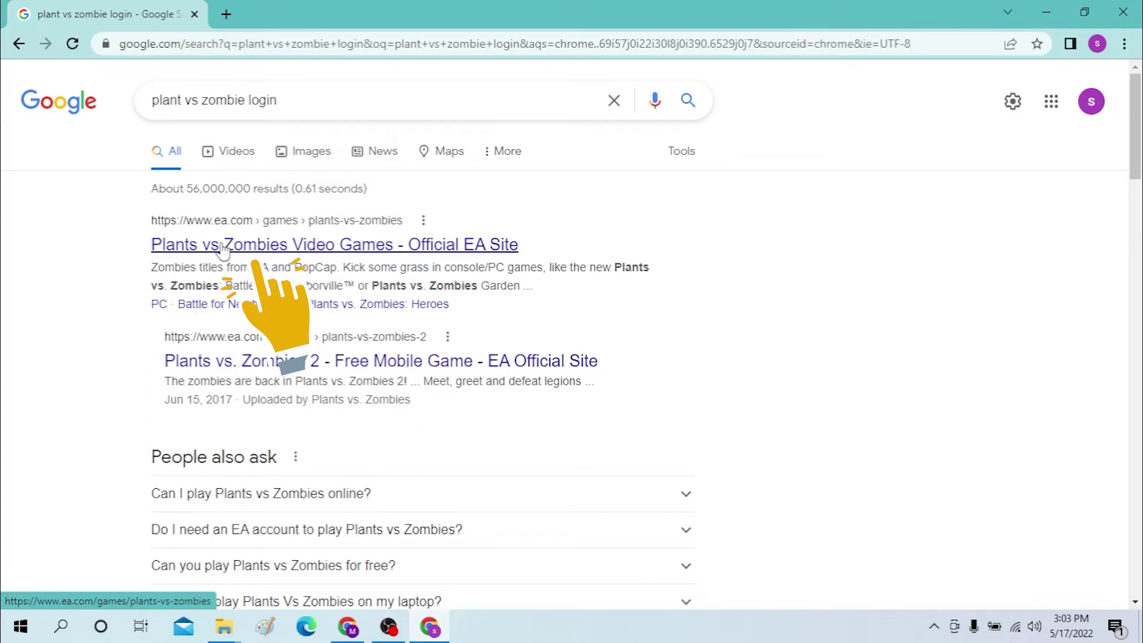
Open the official EA Plants vs Zombies page and show its Sign In and Create Account menu.
click(223, 250)
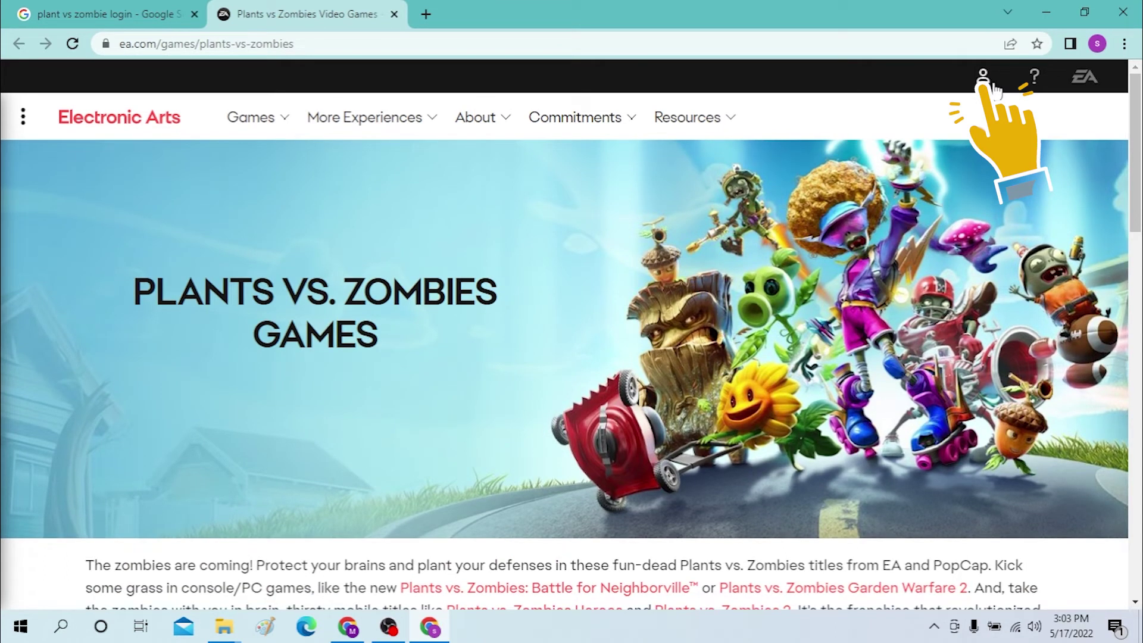
click(992, 88)
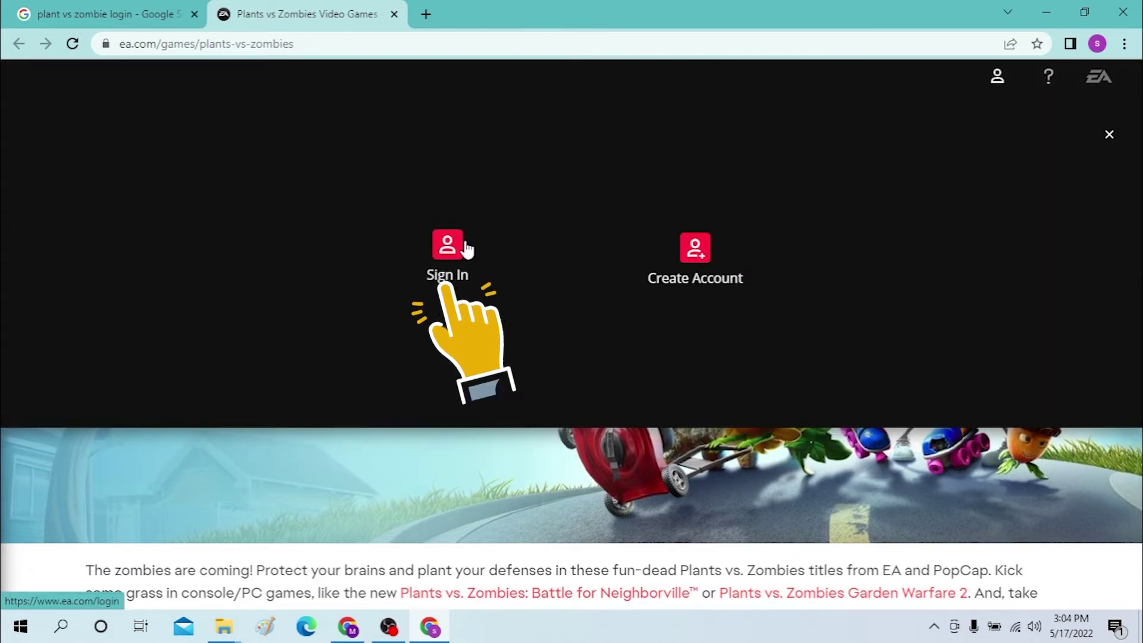
Go to the EA sign-in page and focus its Password field.
click(454, 256)
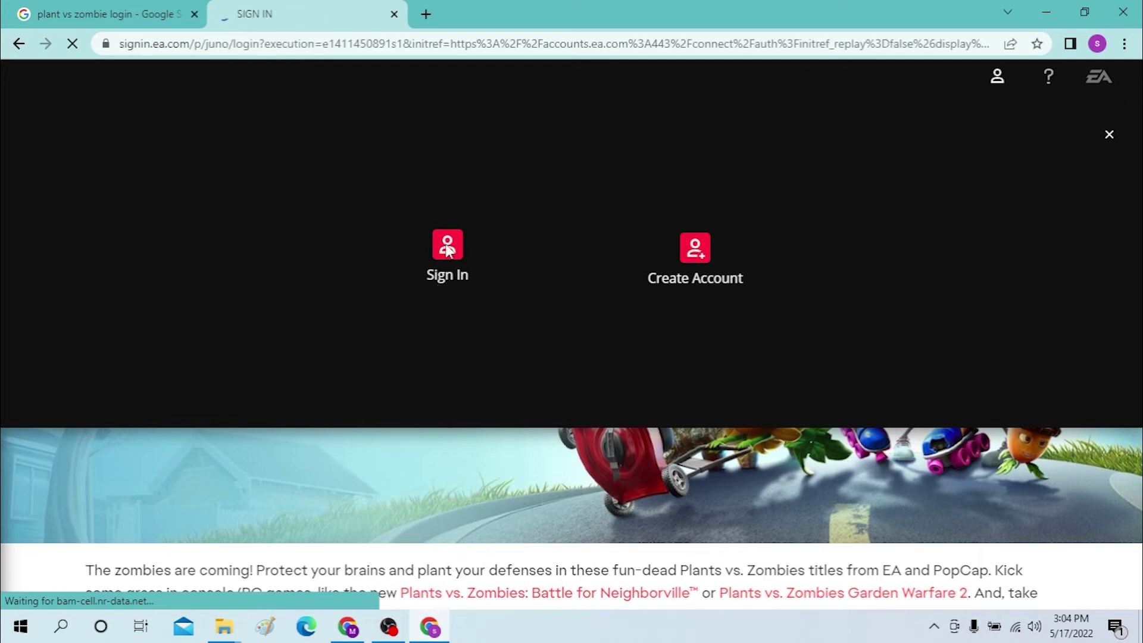
scroll(3, 300, down, 1)
scroll(266, 393, up, 1)
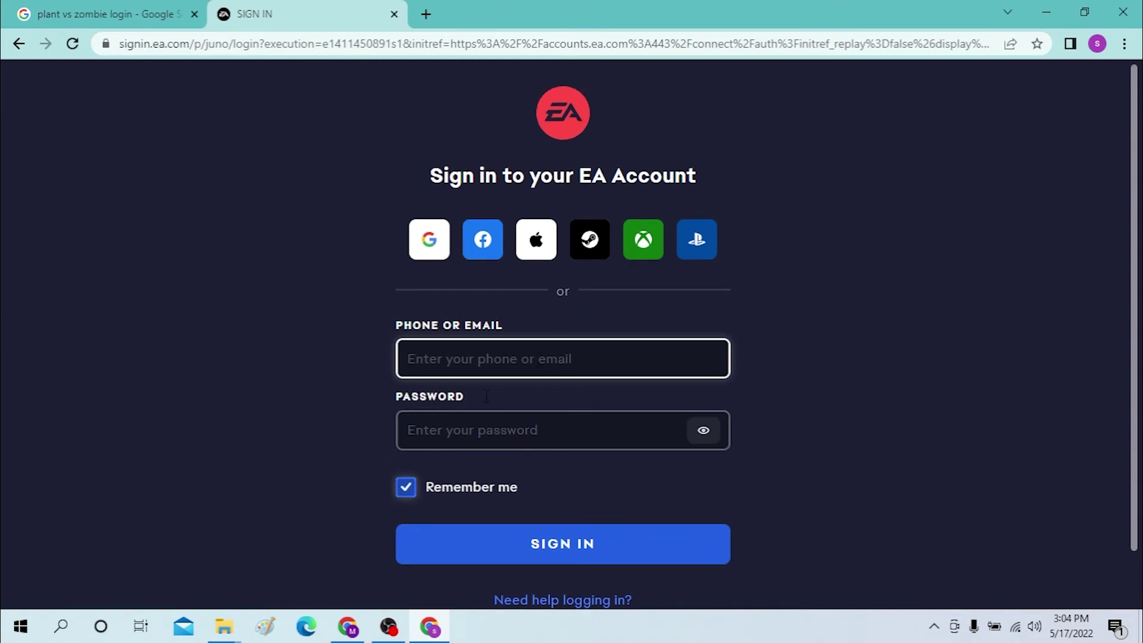
click(494, 426)
scroll(493, 426, down, 1)
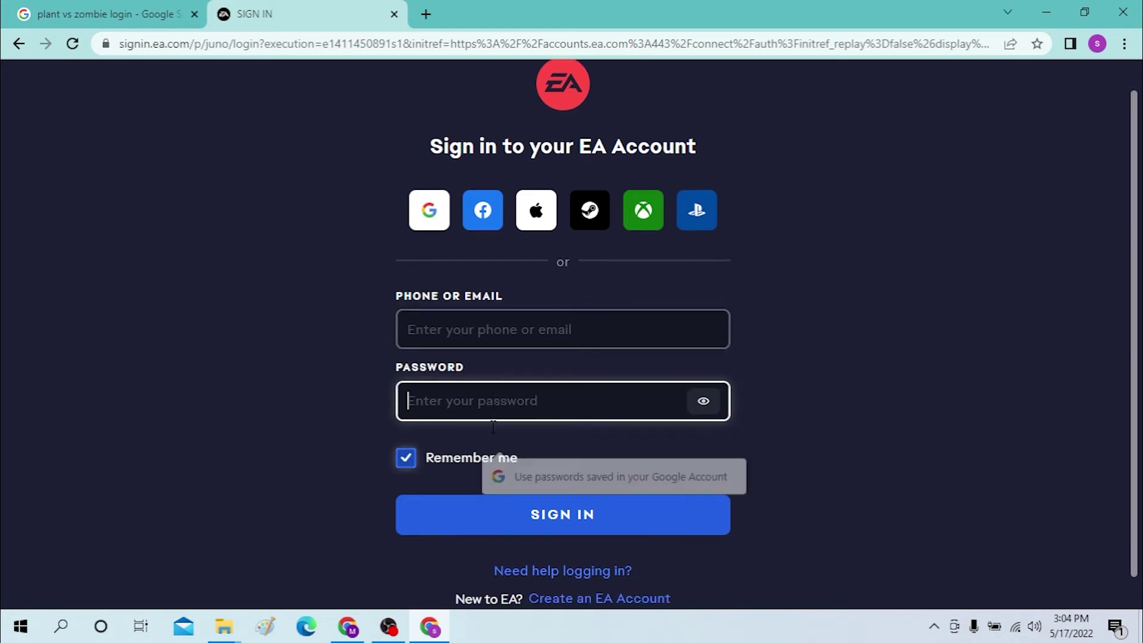
scroll(493, 426, down, 1)
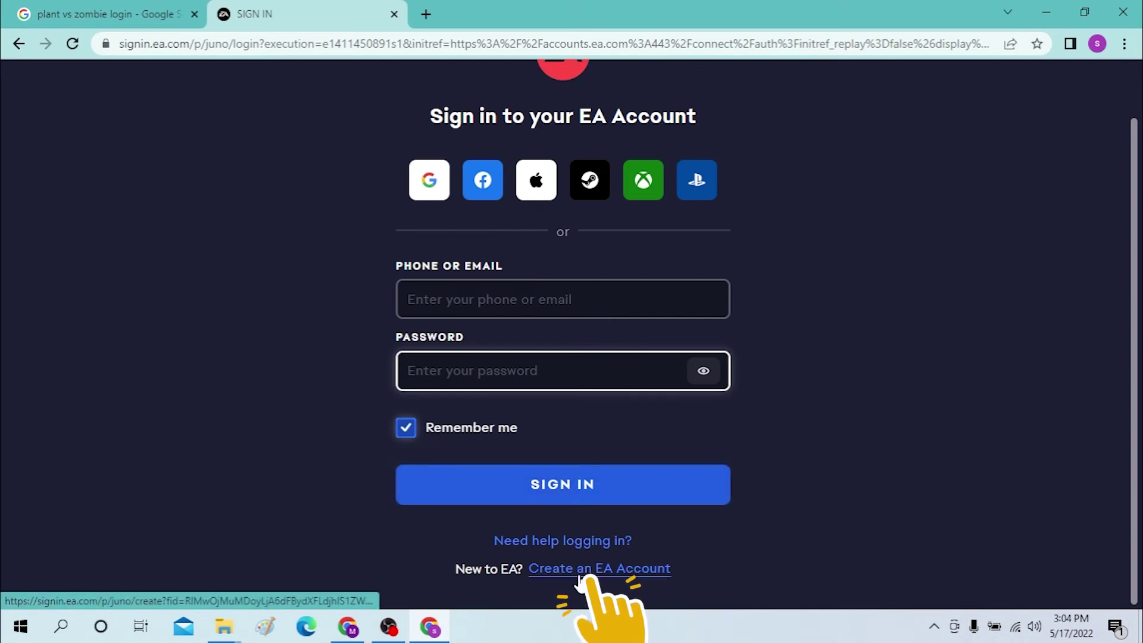
click(607, 574)
scroll(140, 485, up, 1)
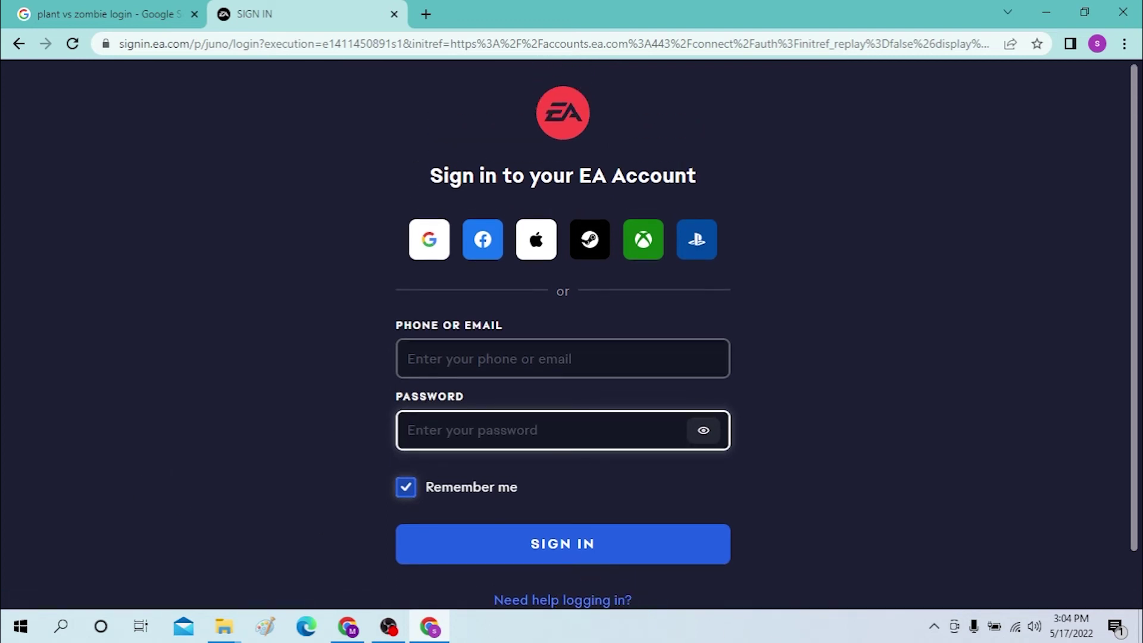